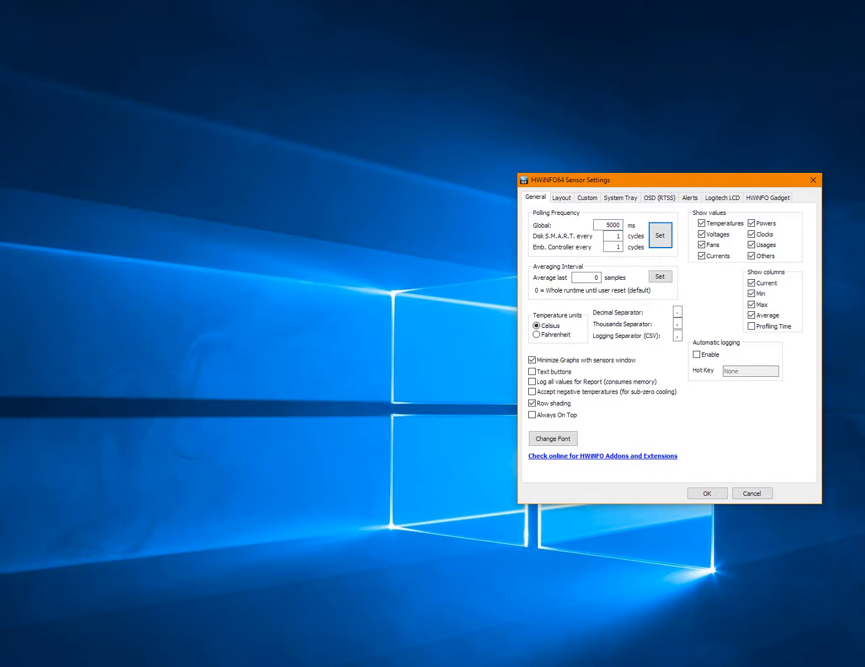
# - Place the MSI Afterburner properties beside the HWiNFO64 sensor settings and change the fan speed update period's leading digit to 4
pyautogui.moveTo(0, 377); pyautogui.dragTo(290, 172)
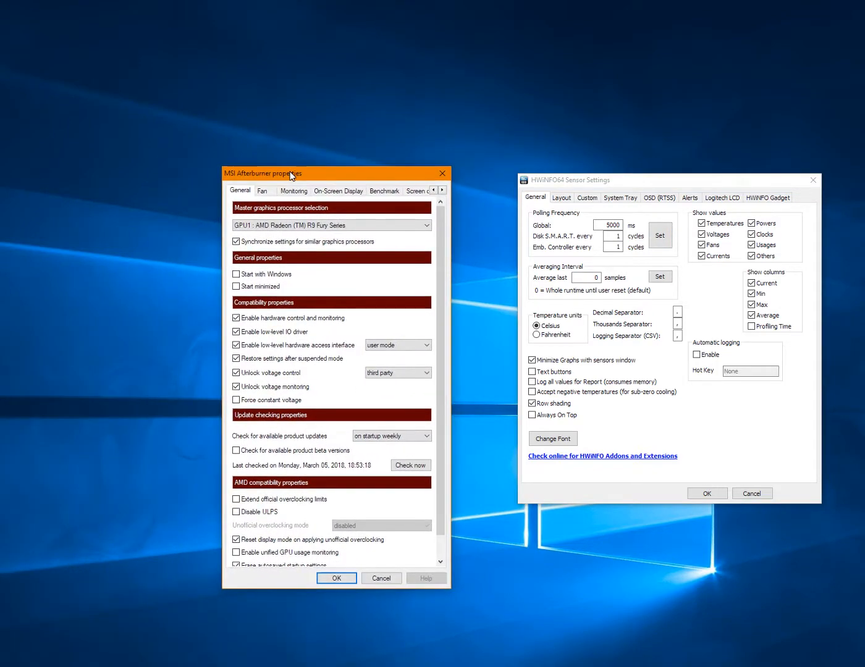
pyautogui.click(261, 191)
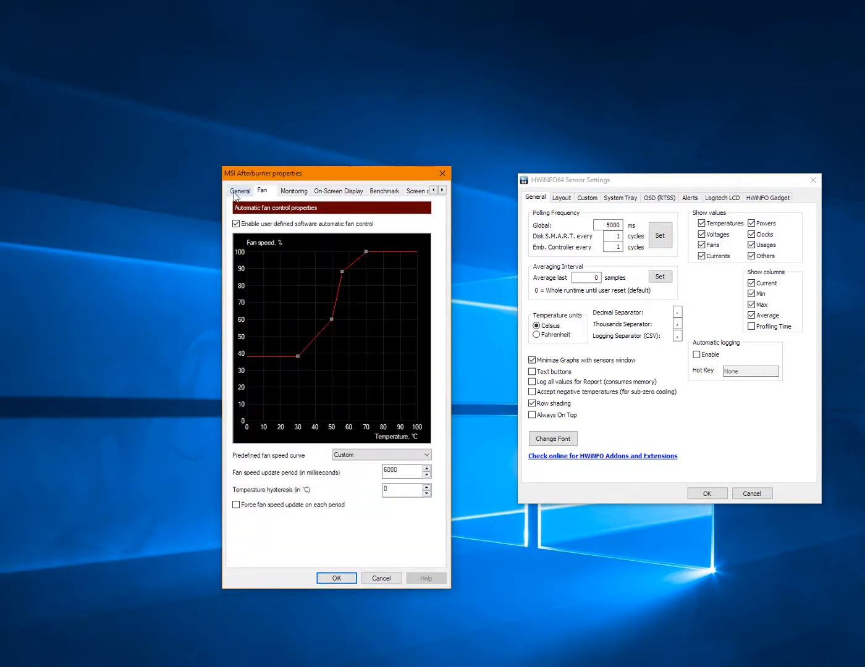
pyautogui.click(234, 192)
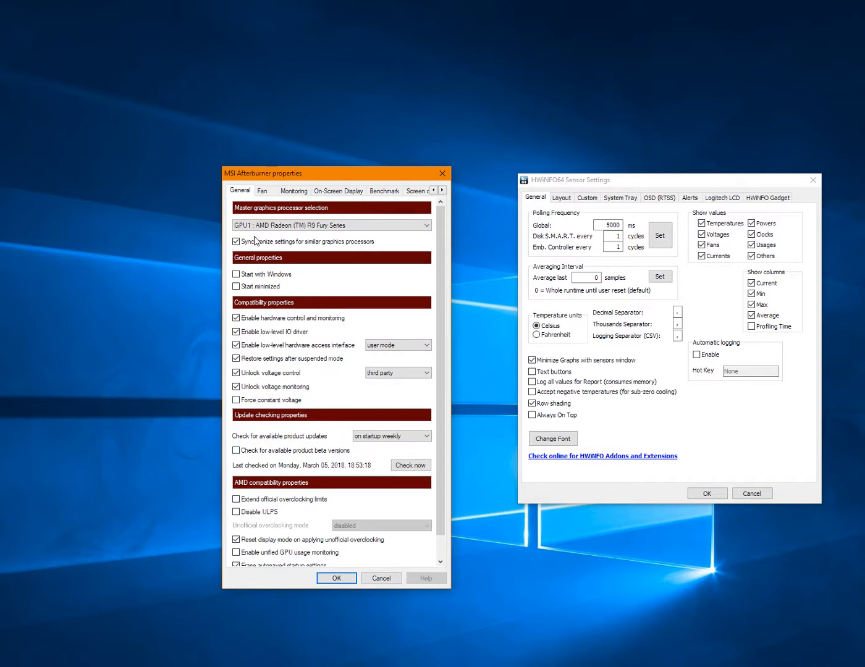
pyautogui.click(265, 192)
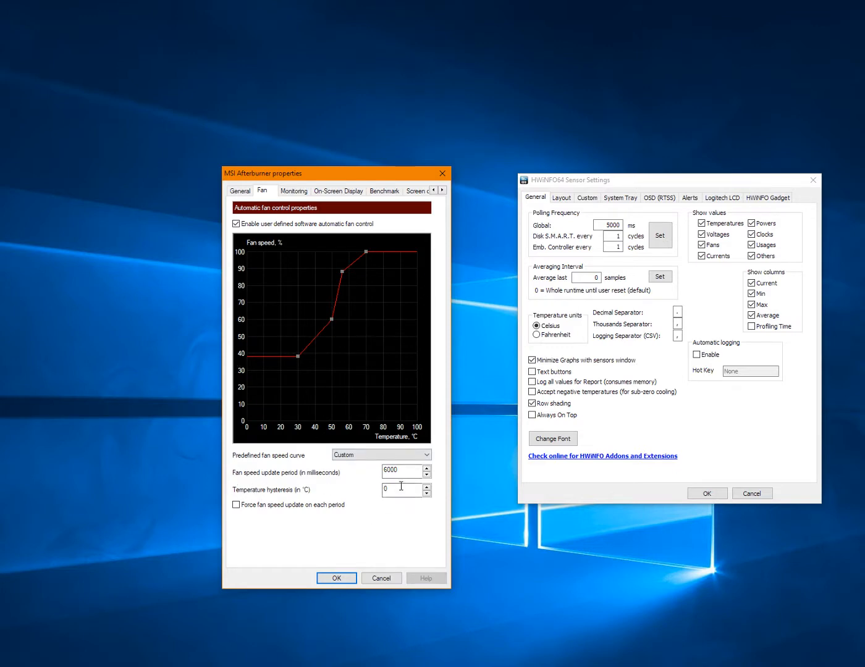
pyautogui.moveTo(388, 471); pyautogui.dragTo(360, 475)
pyautogui.write('4')
pyautogui.moveTo(431, 513)
# - Check Afterburner's hardware polling period, apply HWiNFO64's 5000 ms global polling frequency, and move the Afterburner window off this screen
pyautogui.click(292, 191)
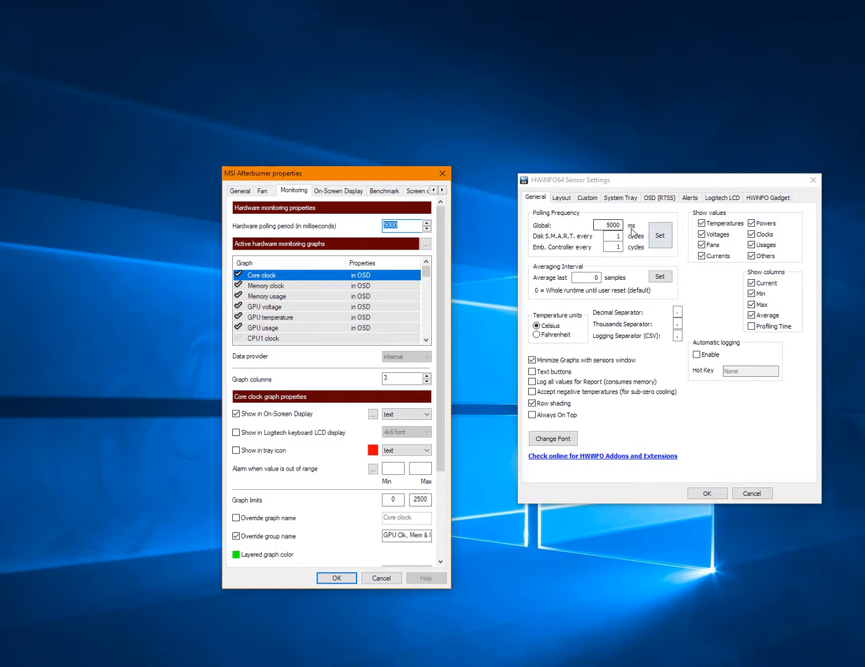
pyautogui.click(660, 236)
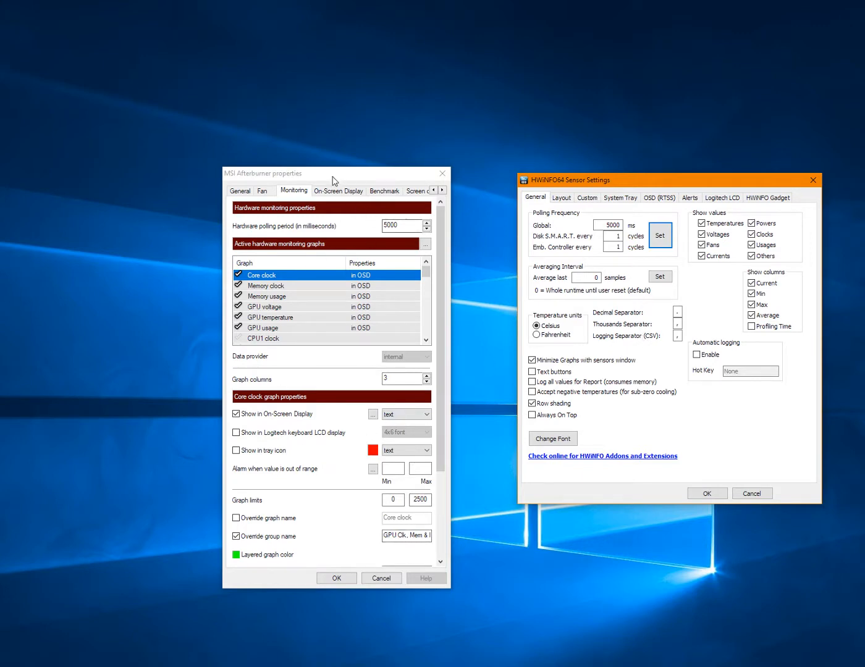
pyautogui.moveTo(330, 177); pyautogui.dragTo(0, 297)
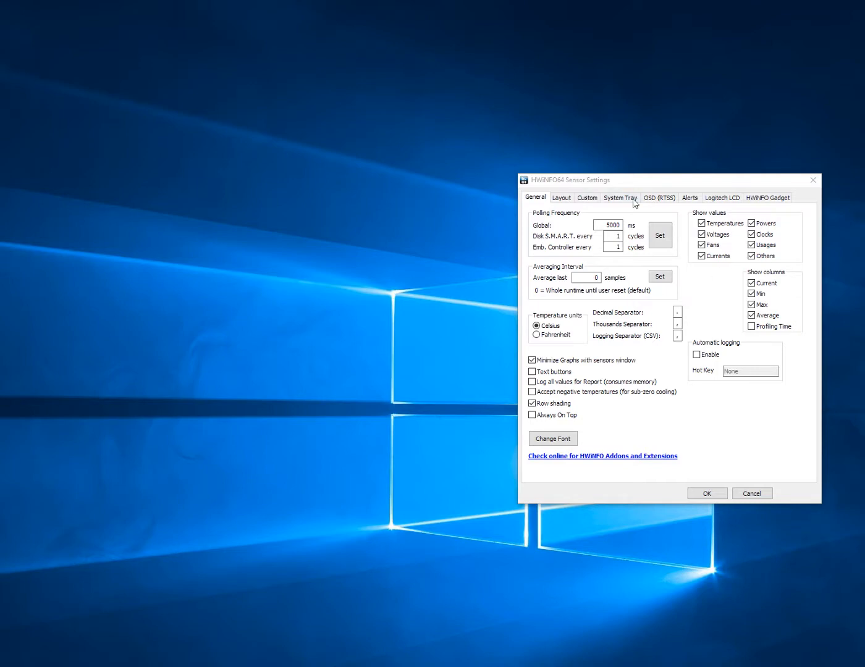
# - Examine the RivaTuner overlay options and positions of the GPU VDDC and MVDD temperature and voltage entries in HWiNFO64
pyautogui.click(668, 204)
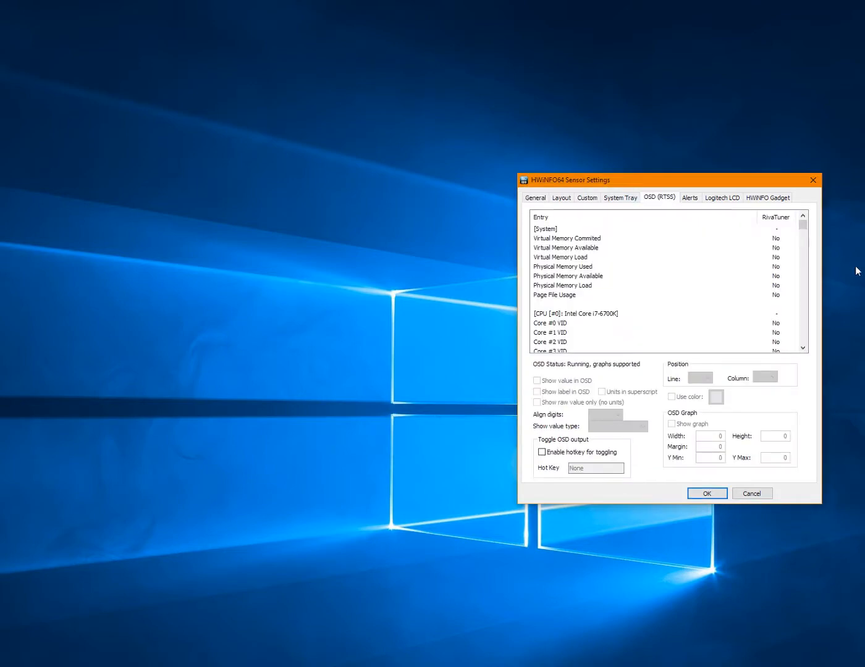
pyautogui.moveTo(803, 225); pyautogui.dragTo(821, 329)
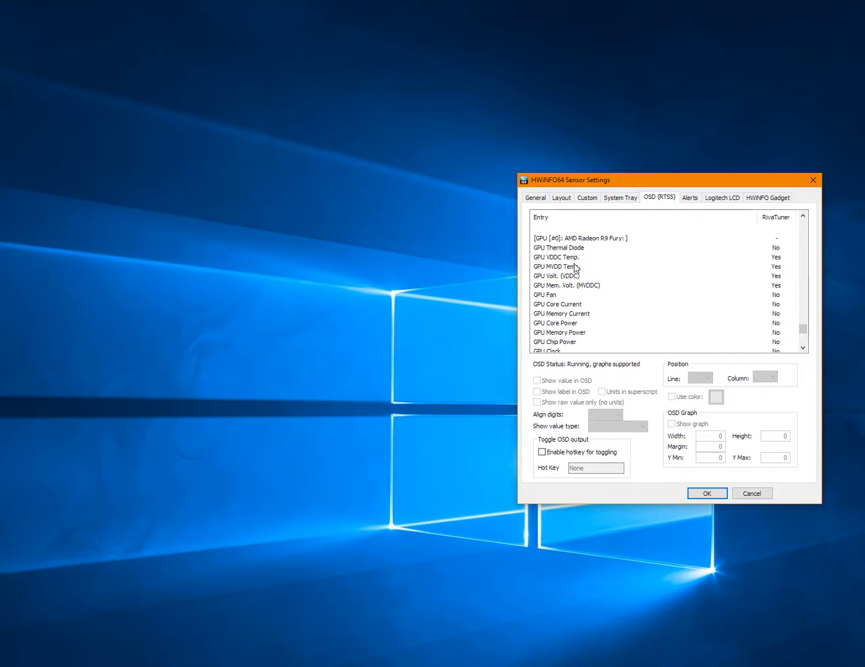
pyautogui.click(549, 258)
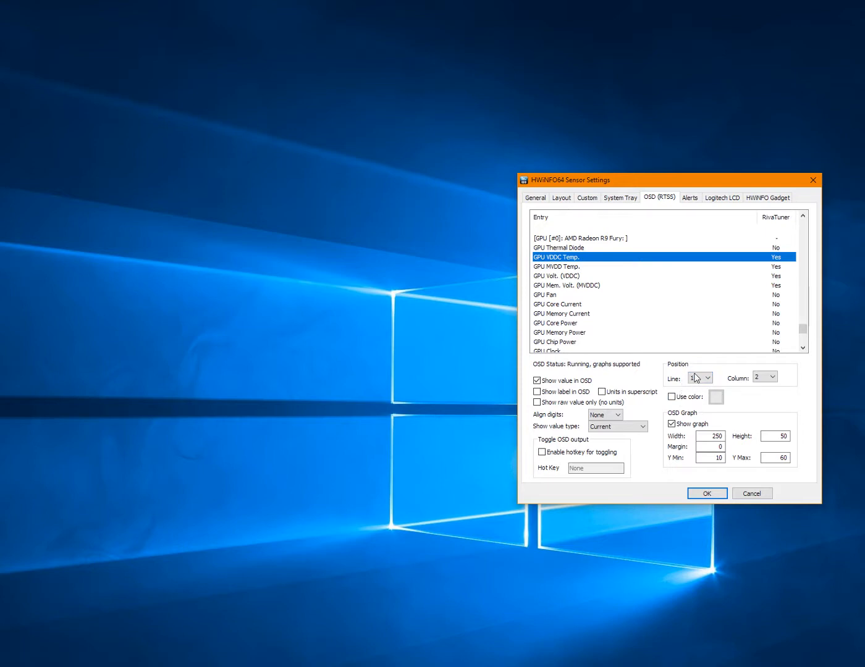
pyautogui.click(563, 267)
pyautogui.click(563, 257)
pyautogui.click(570, 267)
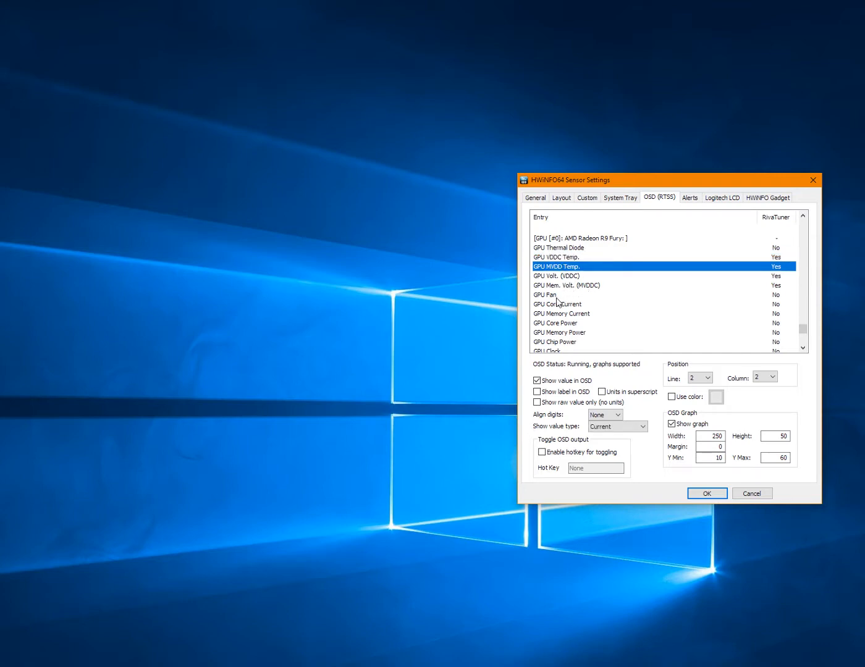
pyautogui.click(563, 277)
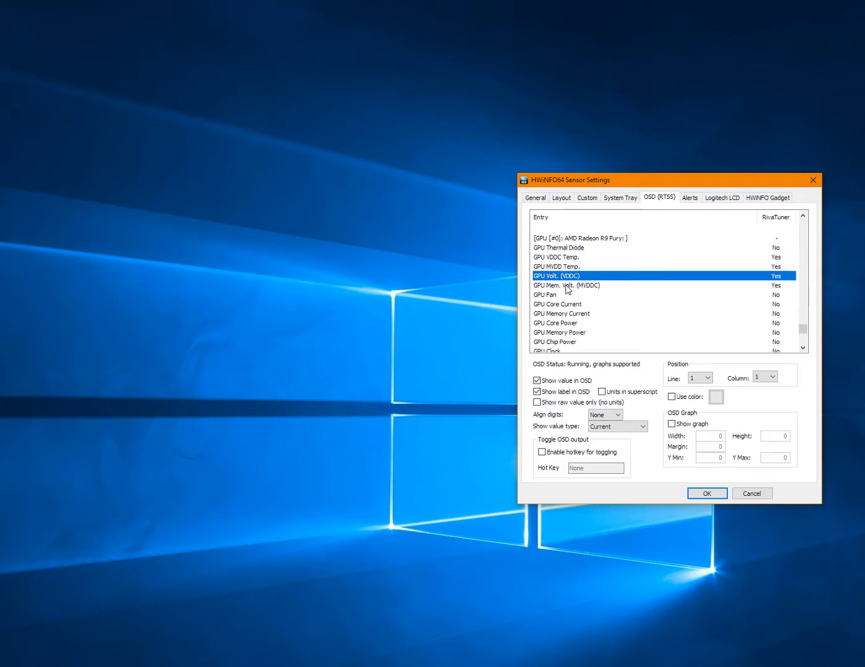
pyautogui.click(566, 286)
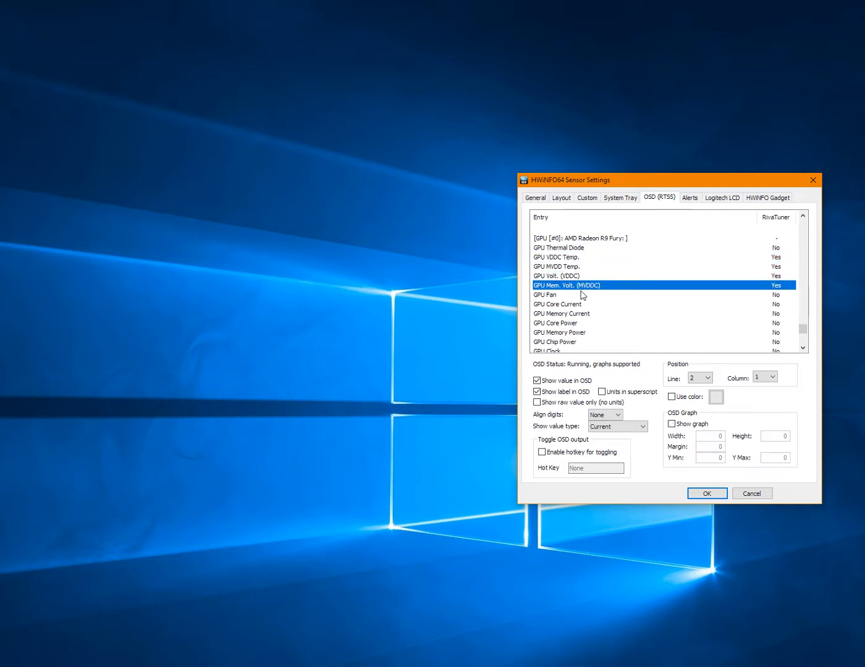
# - Compare the line, column and graph settings of each GPU voltage entry with its matching temperature entry
pyautogui.click(550, 276)
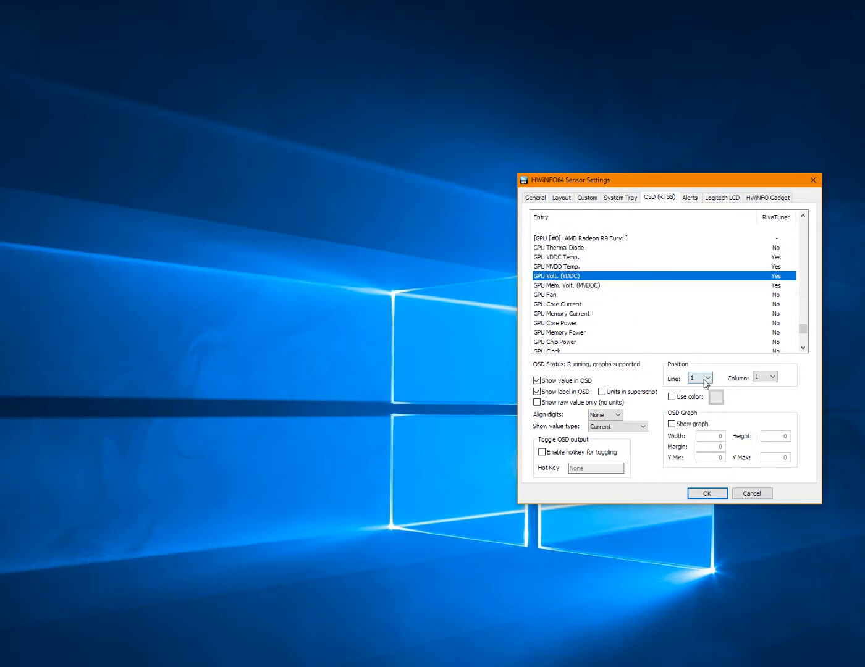
pyautogui.click(568, 259)
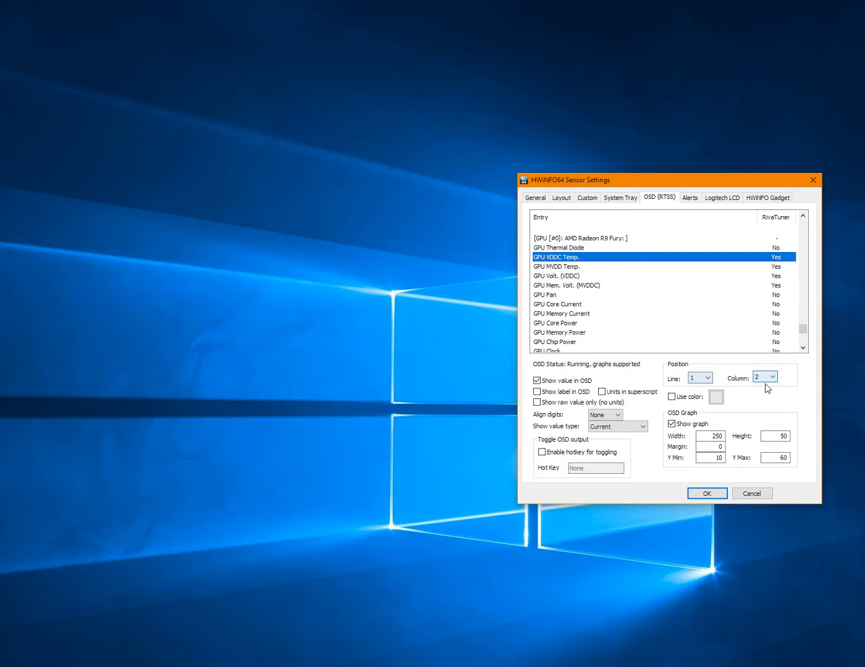
pyautogui.click(584, 285)
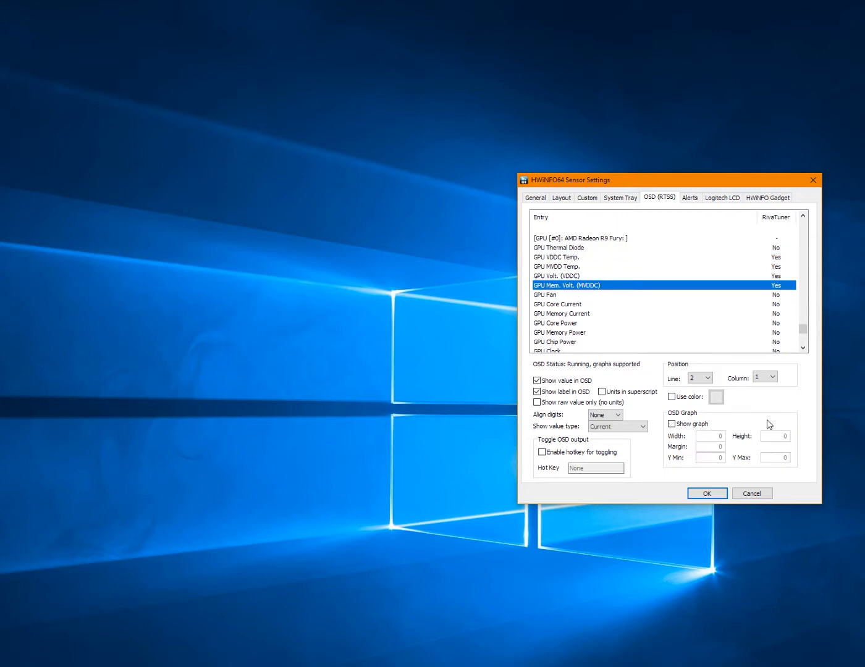
pyautogui.click(567, 276)
pyautogui.click(567, 267)
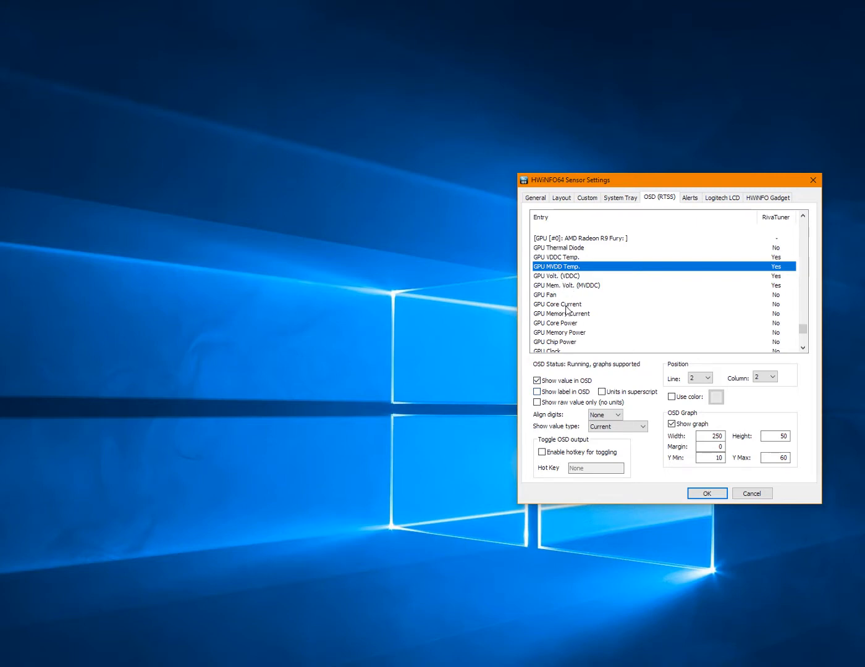
pyautogui.click(566, 285)
pyautogui.click(565, 276)
pyautogui.click(565, 286)
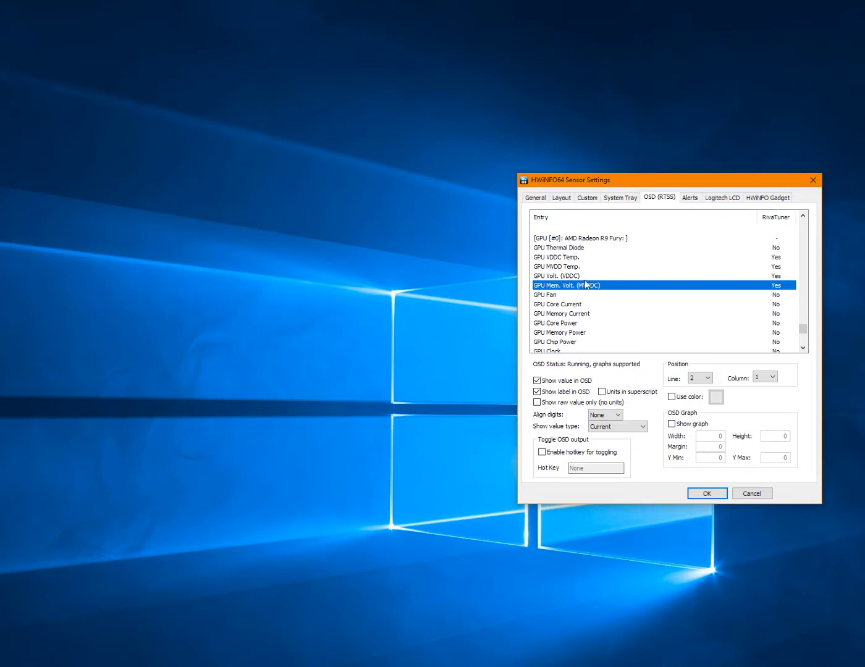
pyautogui.click(560, 266)
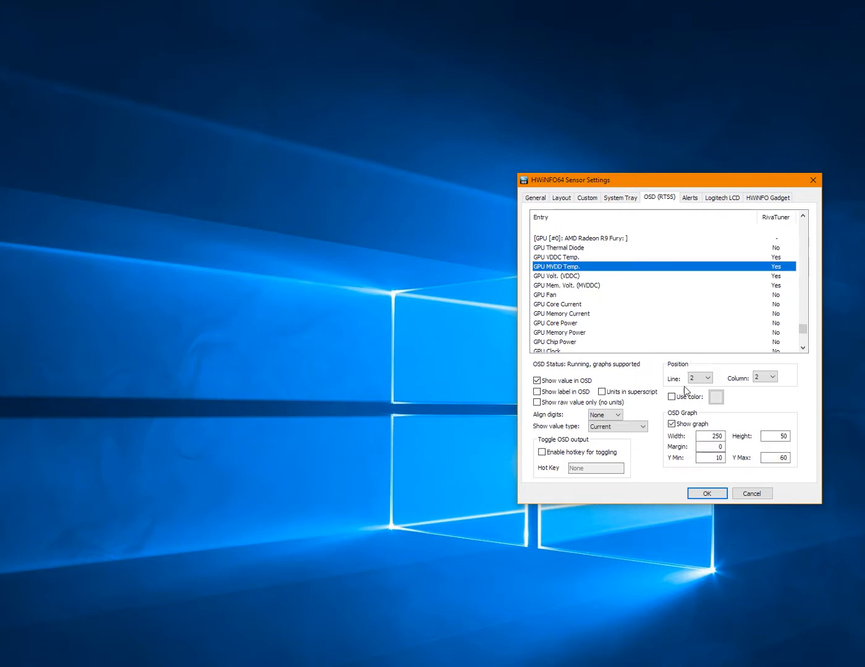
pyautogui.click(712, 440)
# - Find the DIMM [0] and DIMM [2] temperature entries and examine their overlay position and graph settings
pyautogui.scroll(-3, 711, 318)
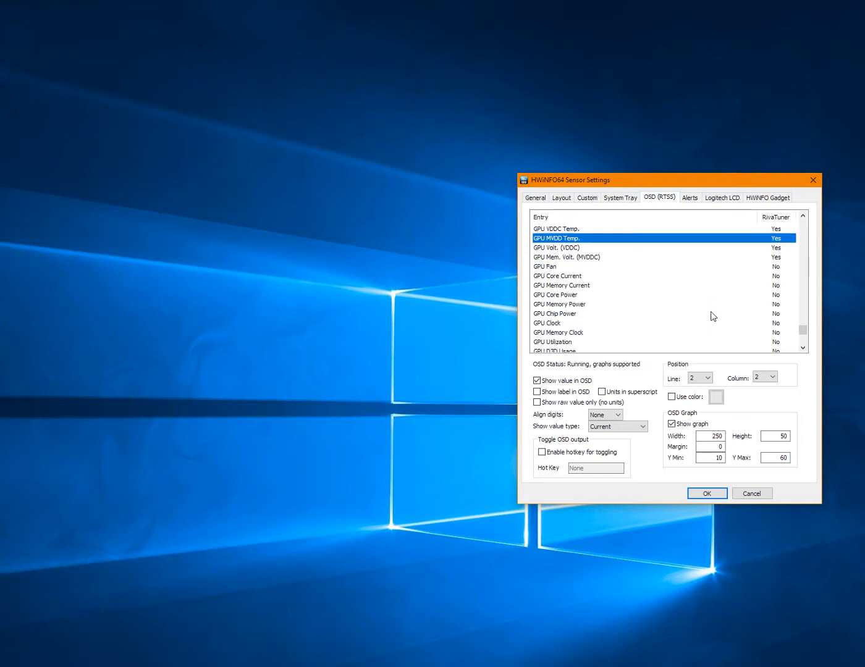
pyautogui.scroll(2, 649, 324)
pyautogui.scroll(2, 601, 340)
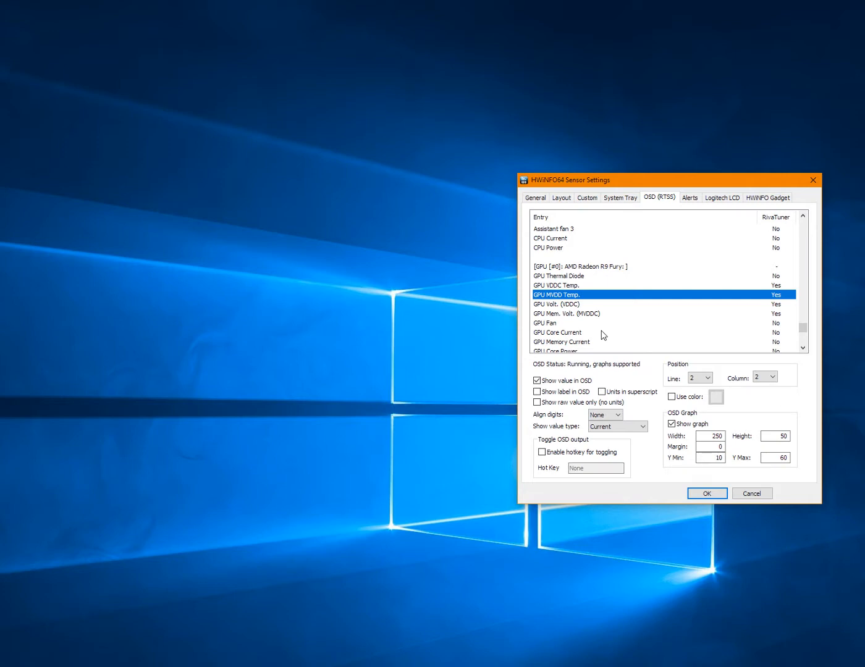
pyautogui.scroll(10, 604, 336)
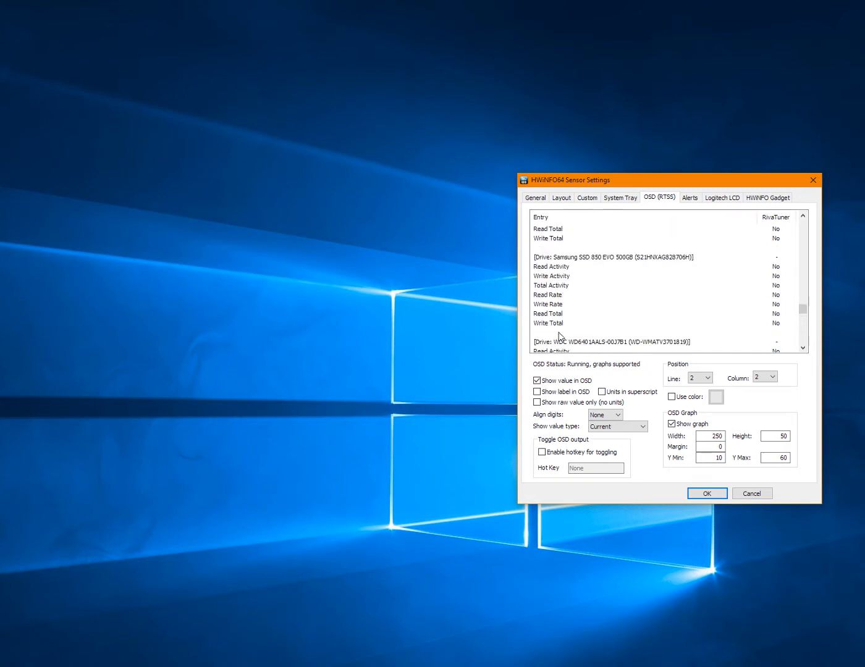
pyautogui.scroll(6, 560, 336)
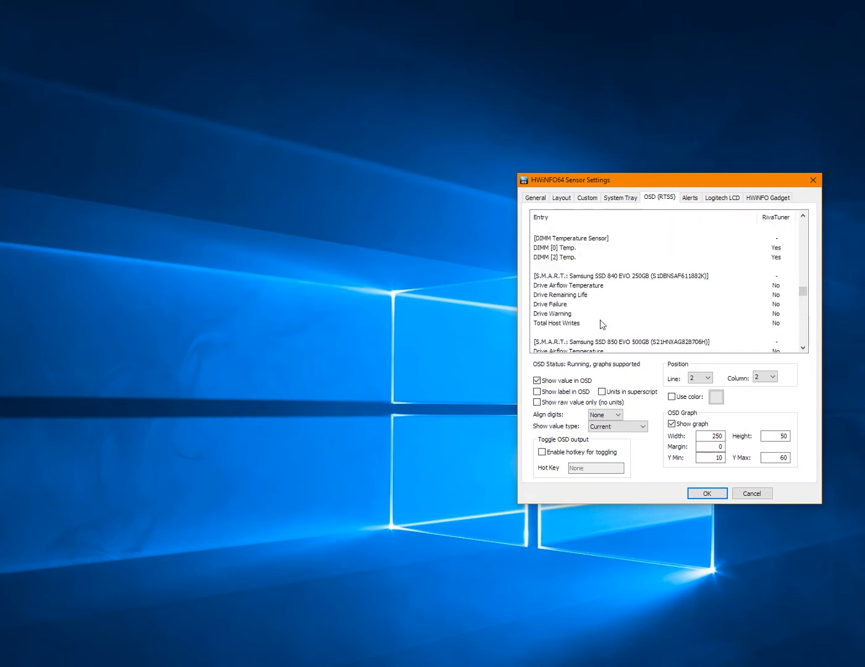
pyautogui.scroll(1, 602, 324)
pyautogui.click(564, 278)
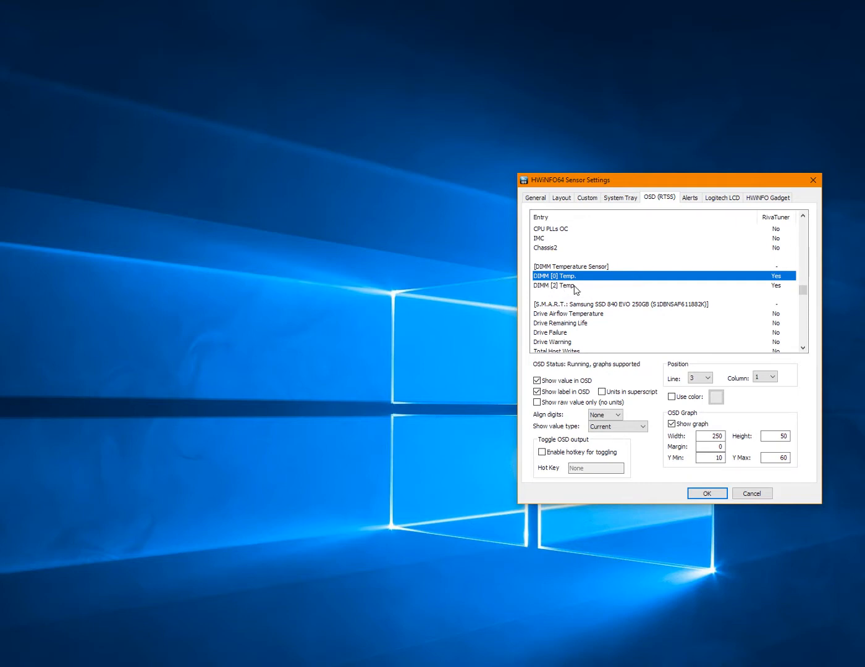
pyautogui.click(552, 286)
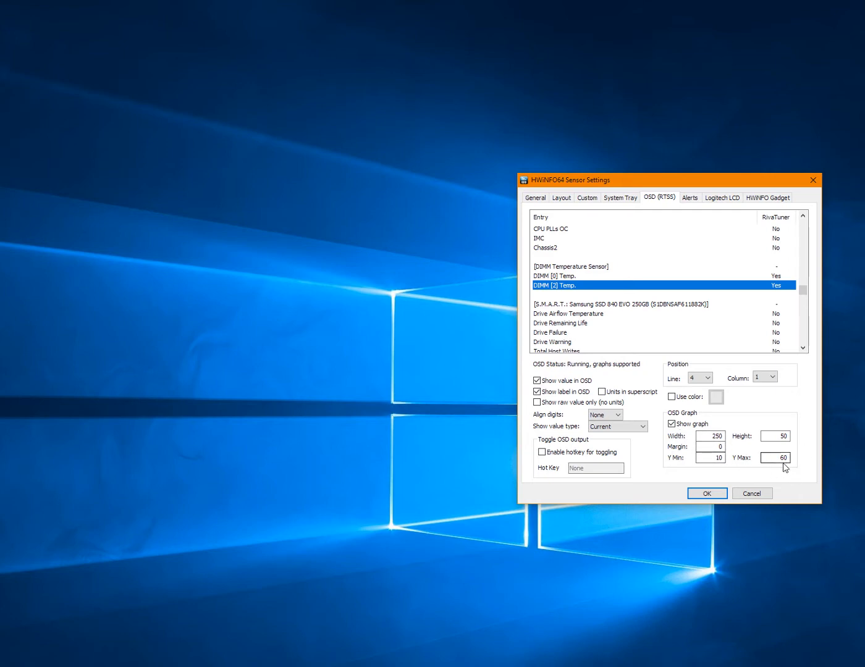
# - Look through the motherboard, memory timing and CPU overlay entries, and move the sensor settings window off this screen
pyautogui.scroll(6, 624, 321)
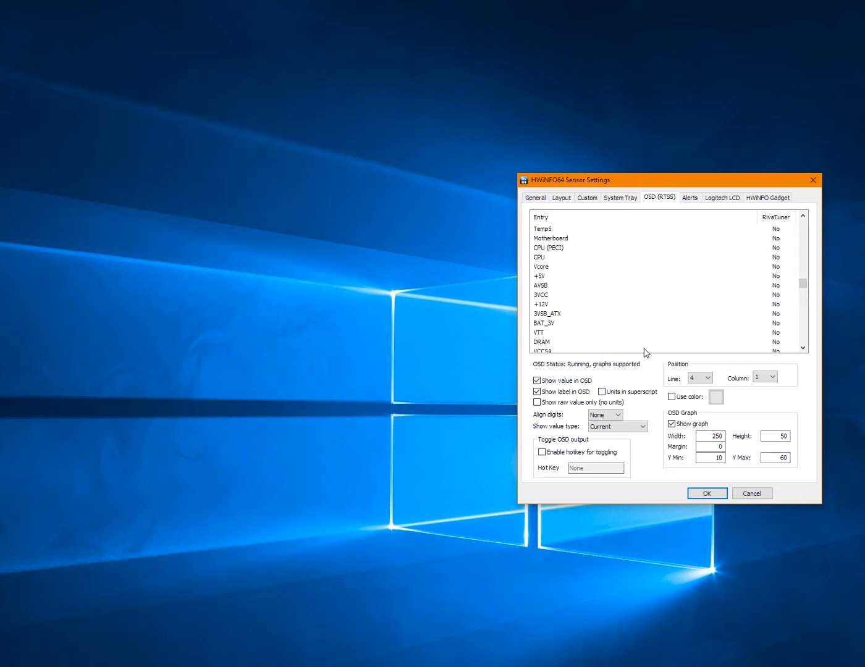
pyautogui.scroll(10, 644, 346)
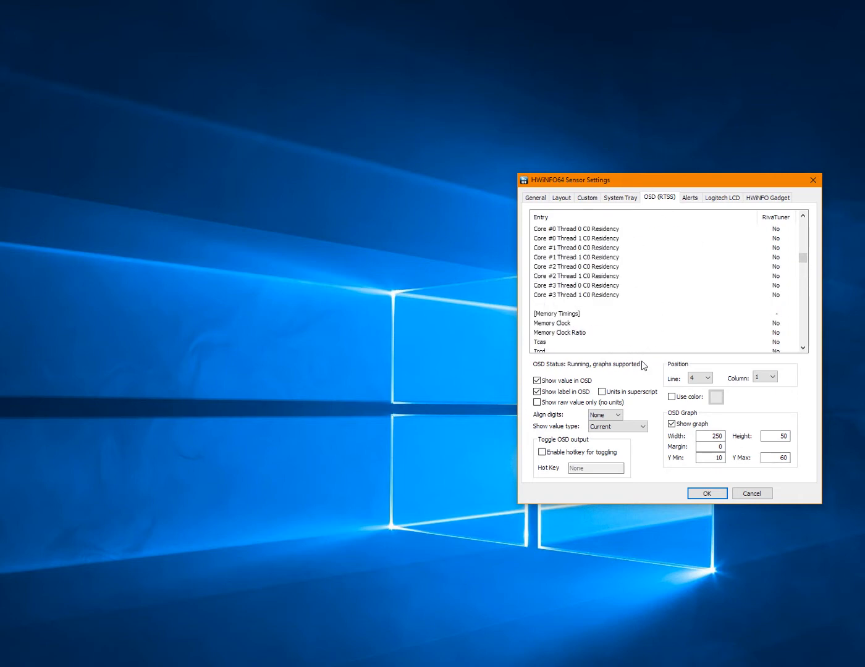
pyautogui.scroll(10, 643, 293)
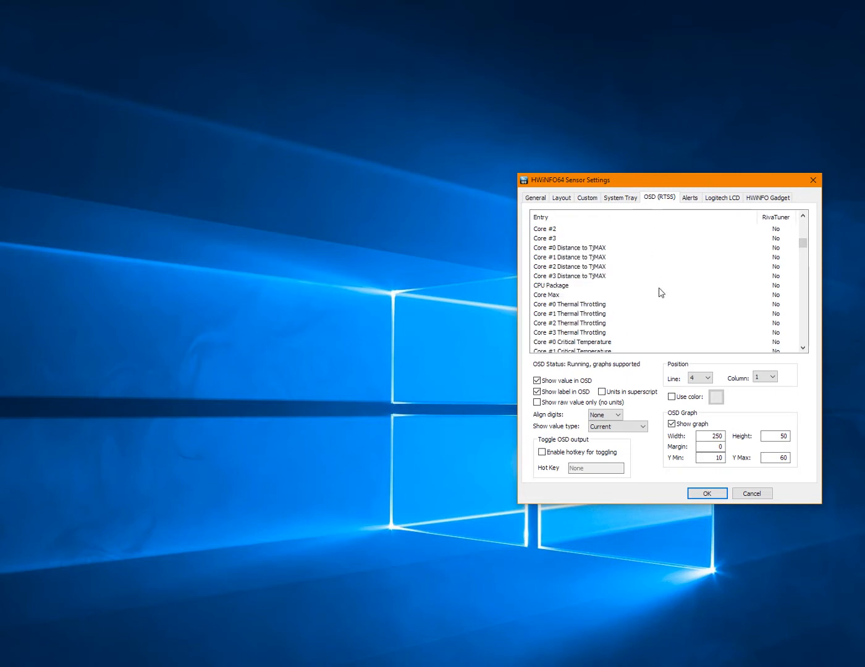
pyautogui.scroll(5, 661, 292)
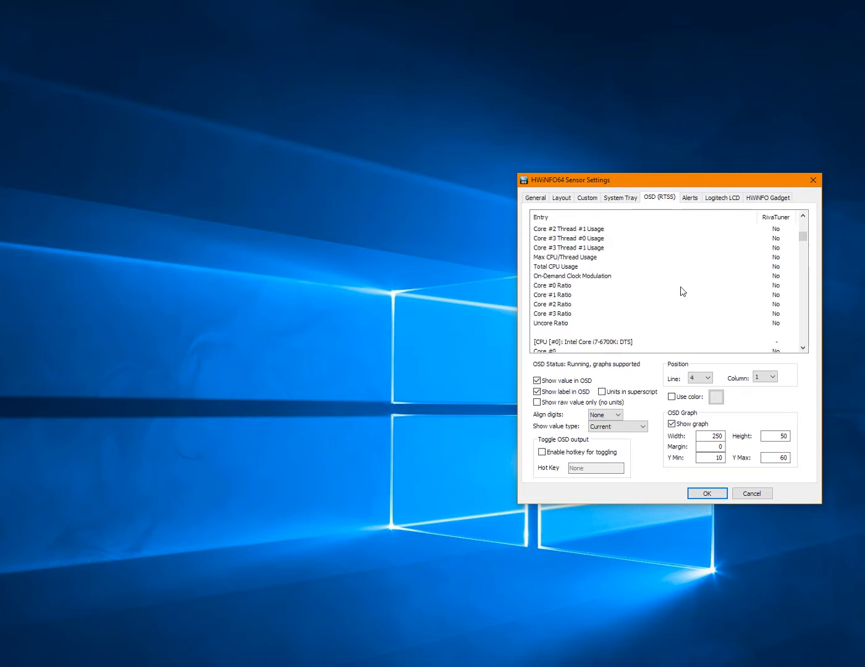
pyautogui.moveTo(712, 180); pyautogui.dragTo(0, 263)
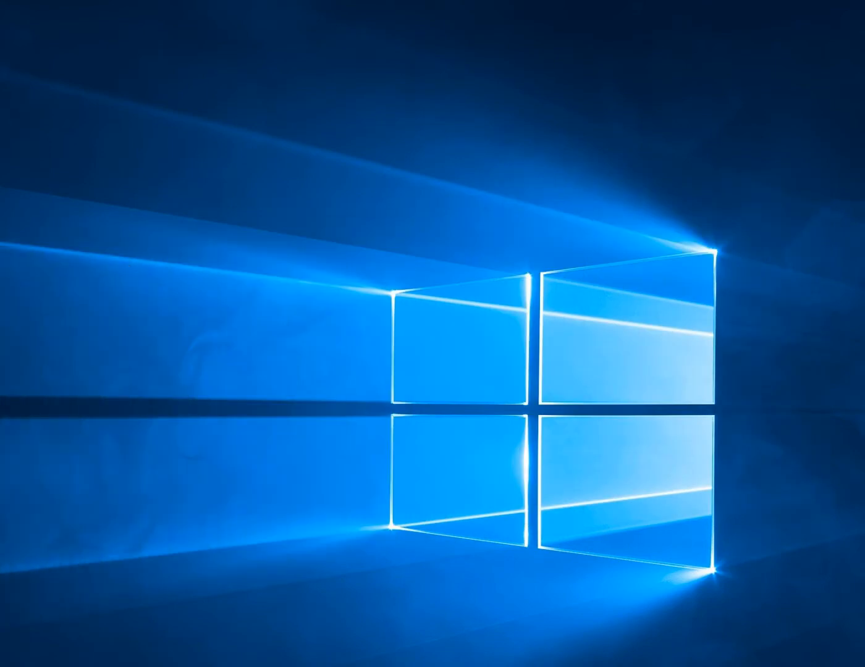